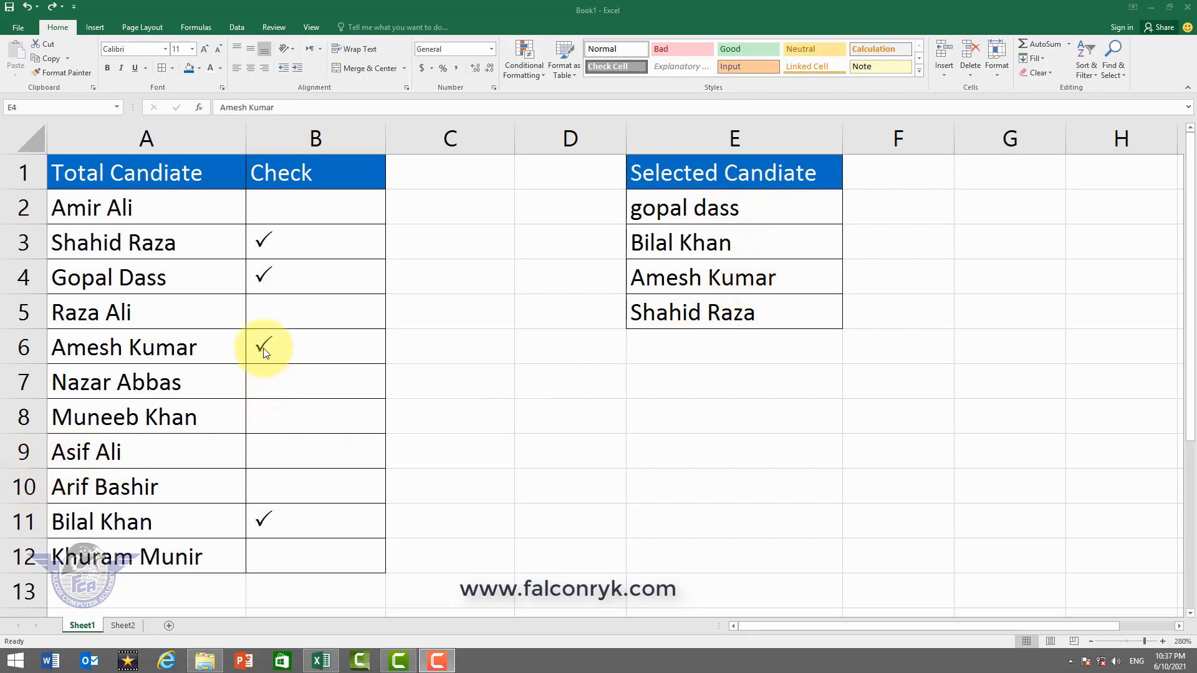
Step: Replace the name in cell E4 of the Selected Candiate list with the candidate name from cell A9
left_click(727, 279)
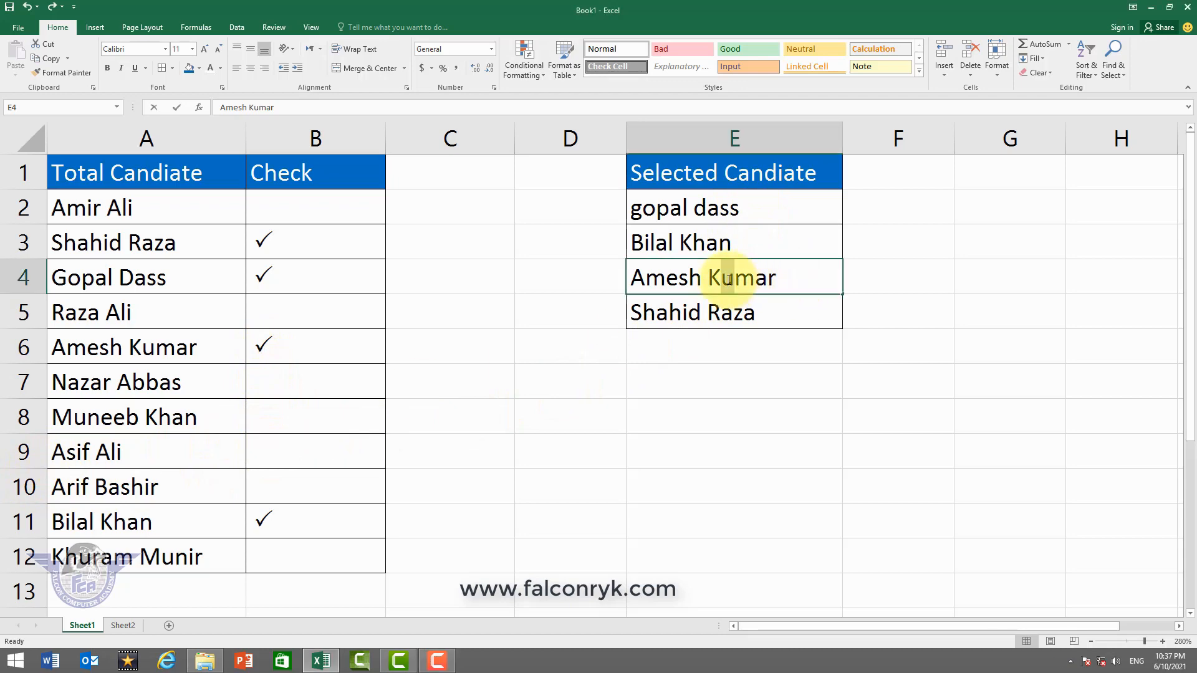
left_click(795, 323)
left_click(771, 279)
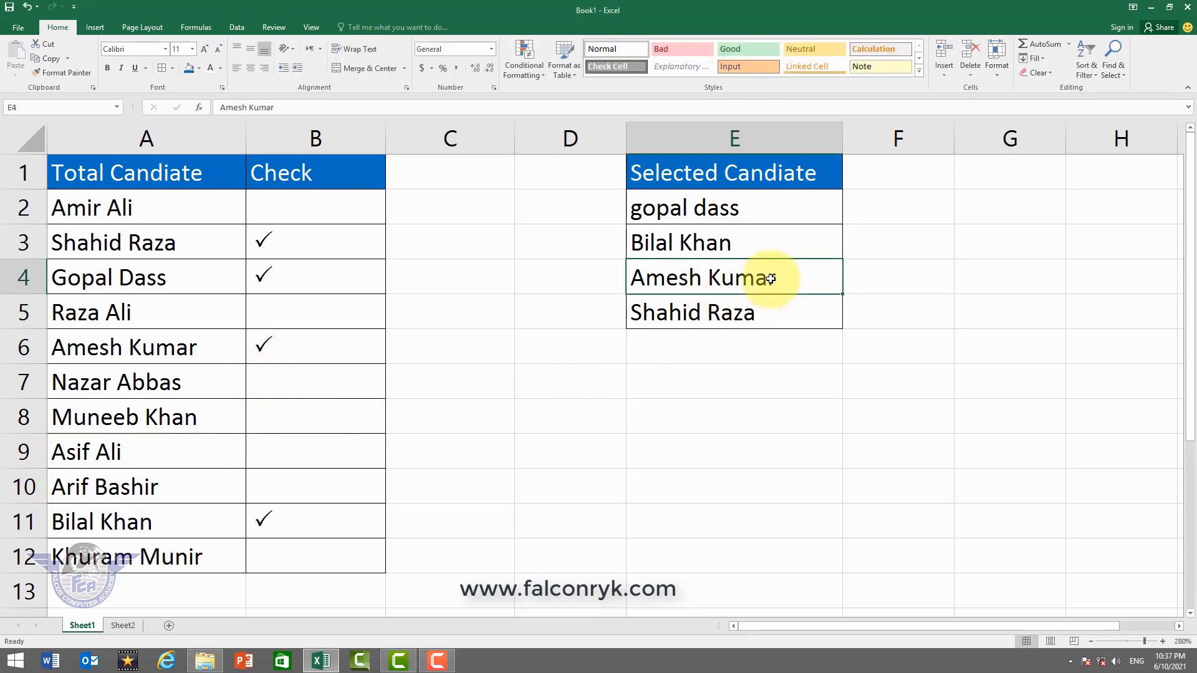
type("SAi")
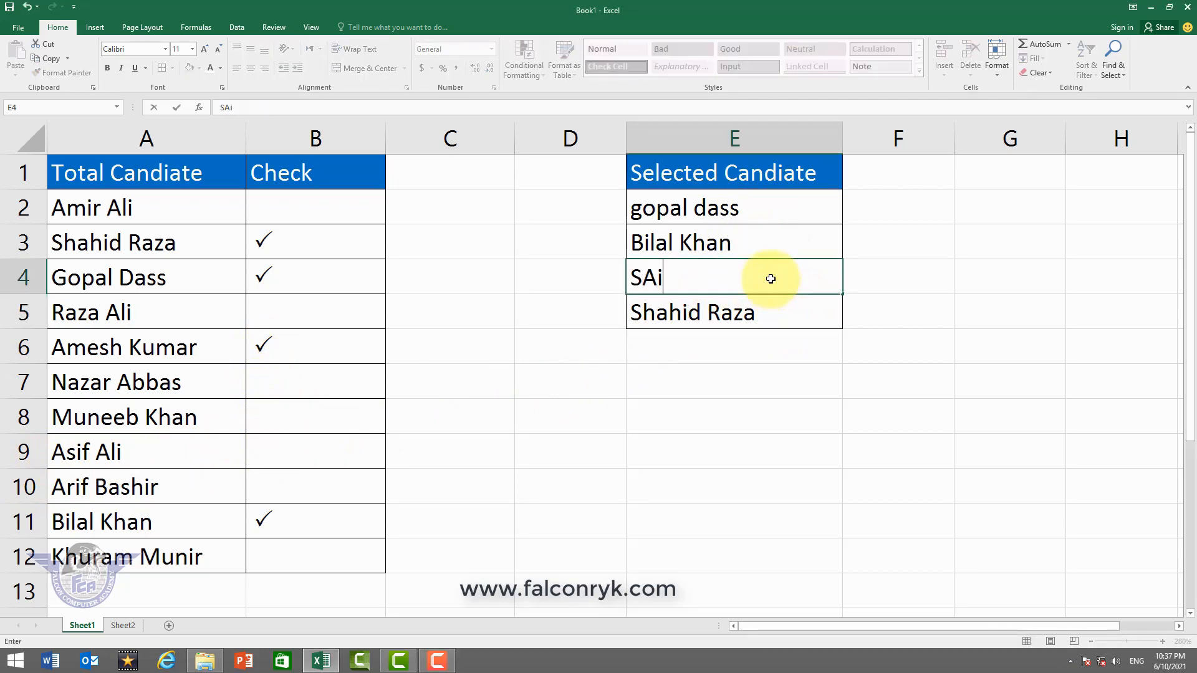
key("BackSpace")
key("BackSpace")
key("BackSpace")
type("Asif Ali")
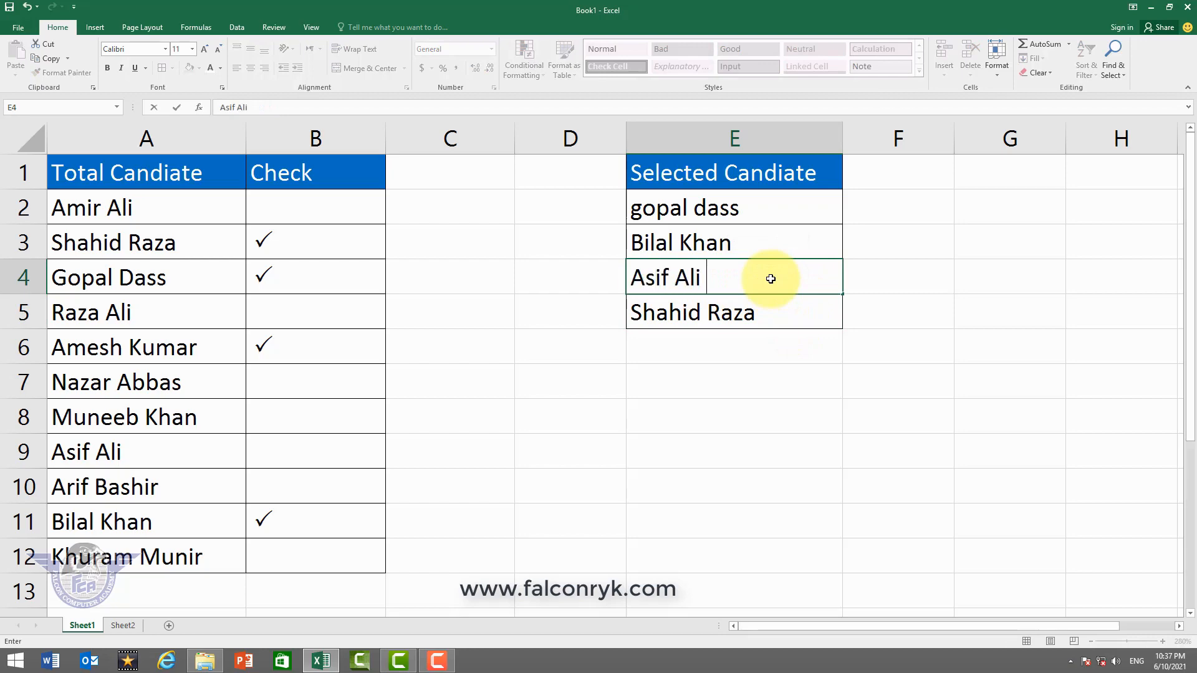
key("Return")
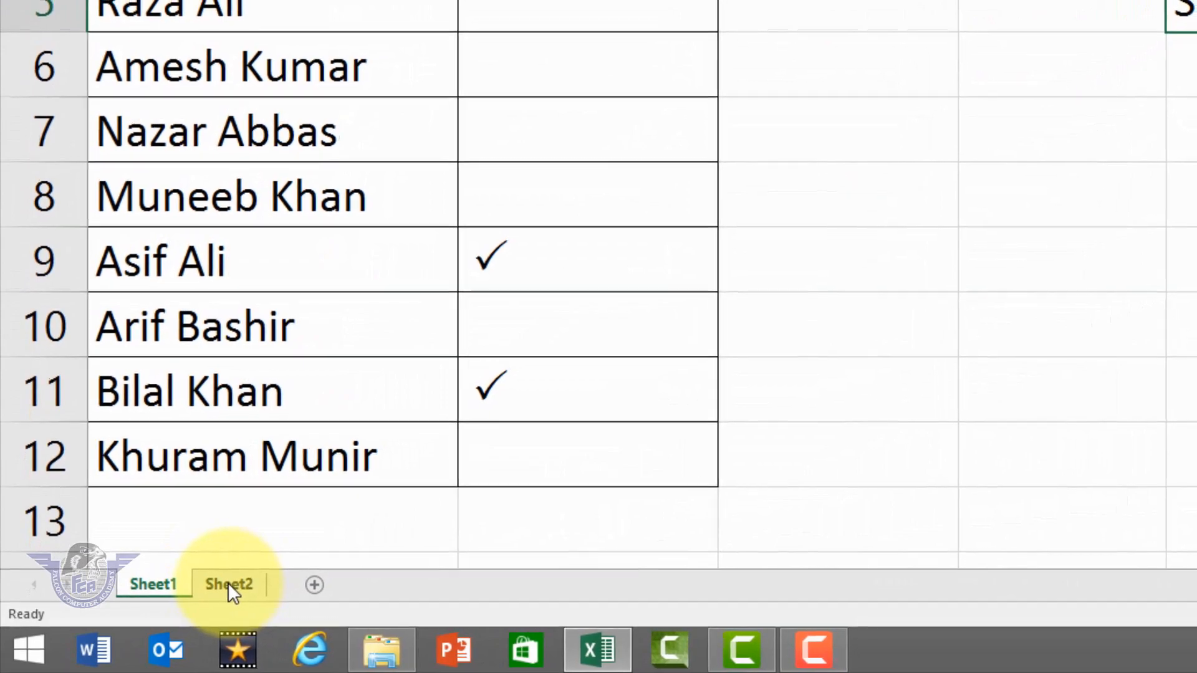
Step: On Sheet2, define the name Final for the Selected Candiate range E2:E5
left_click(231, 585)
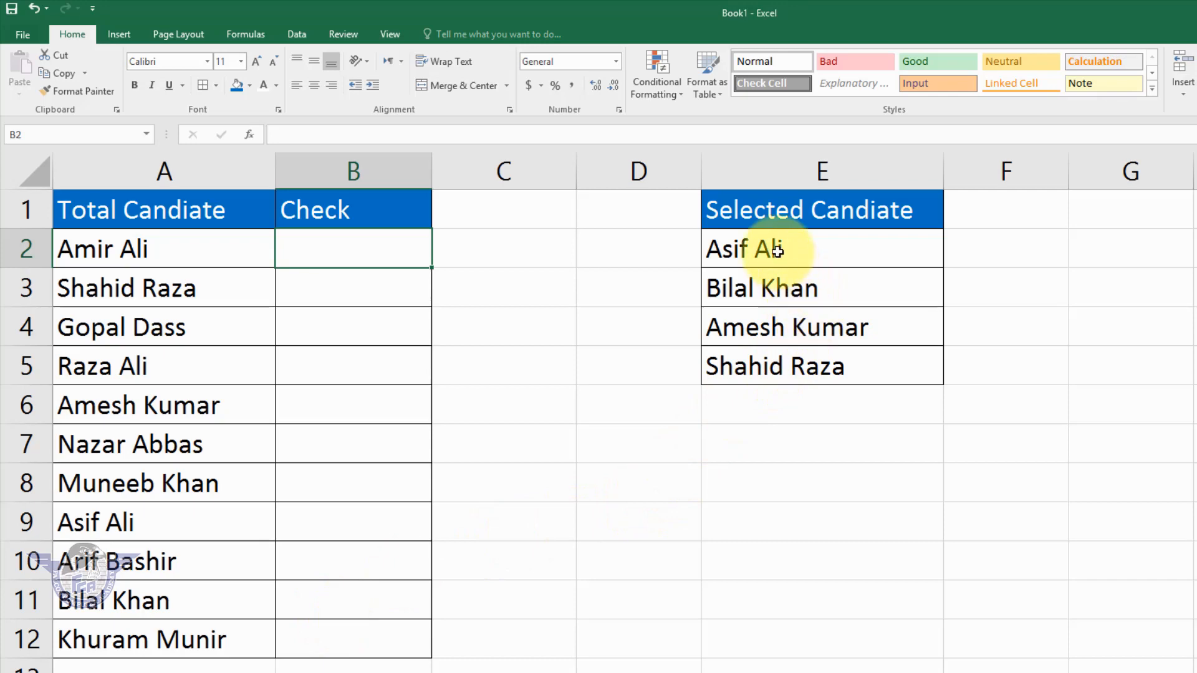
left_click_drag(775, 248, 770, 366)
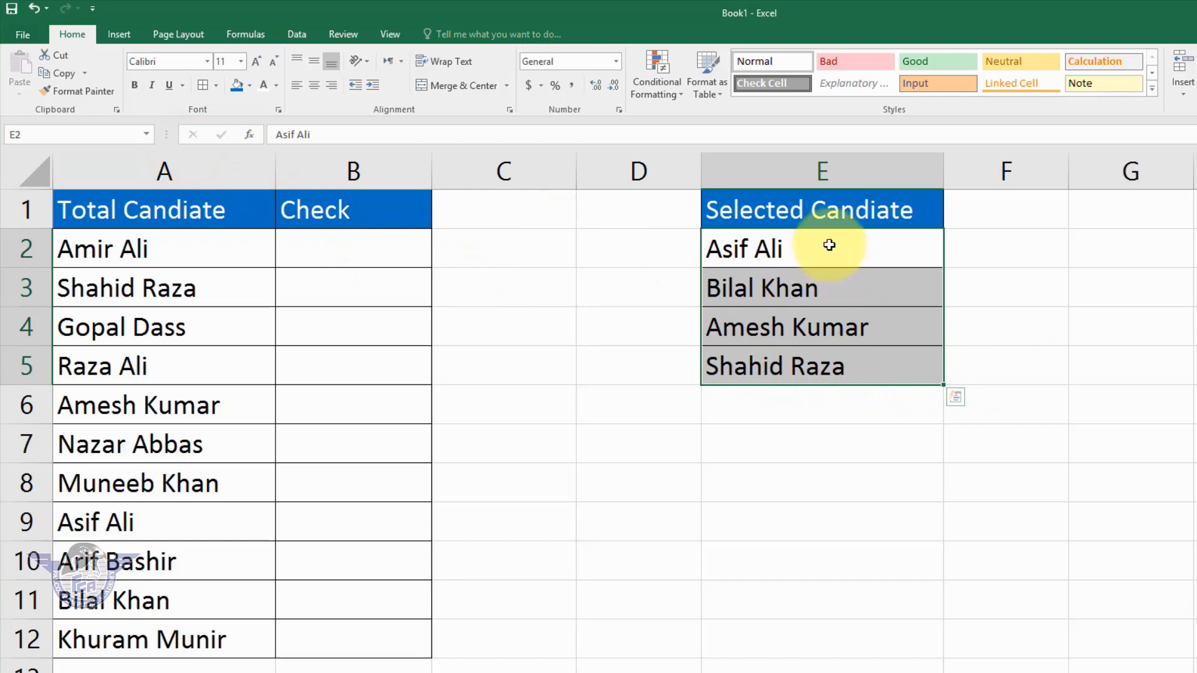
left_click(47, 134)
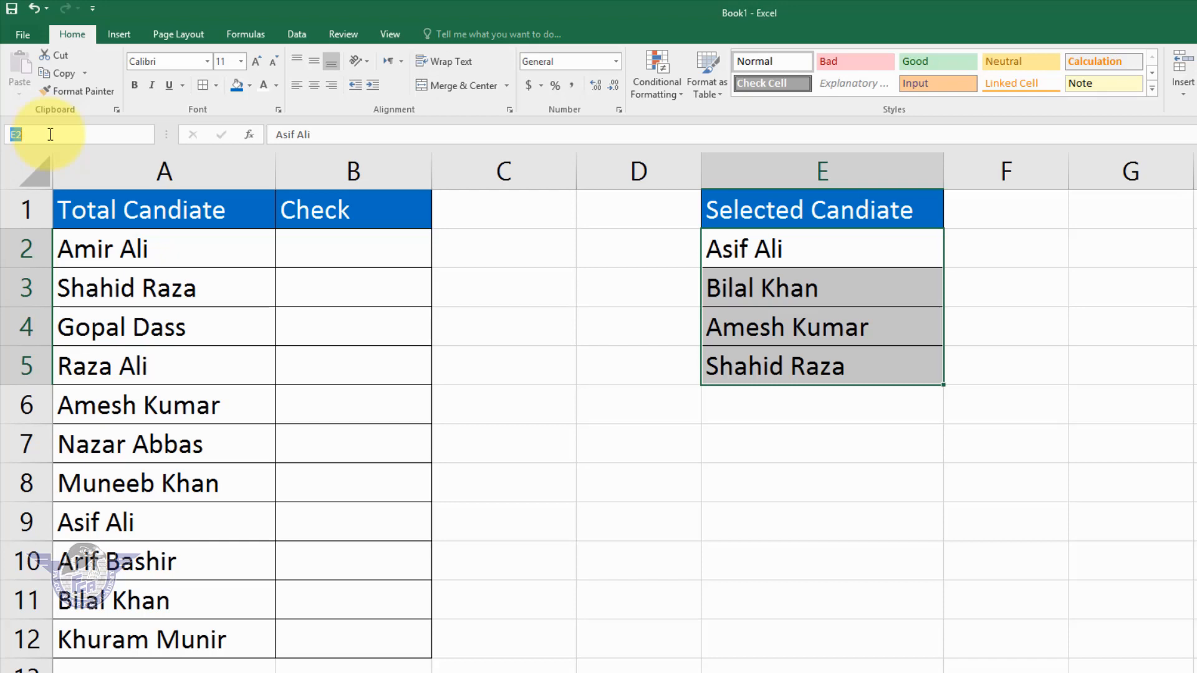
type("Final")
key("Return")
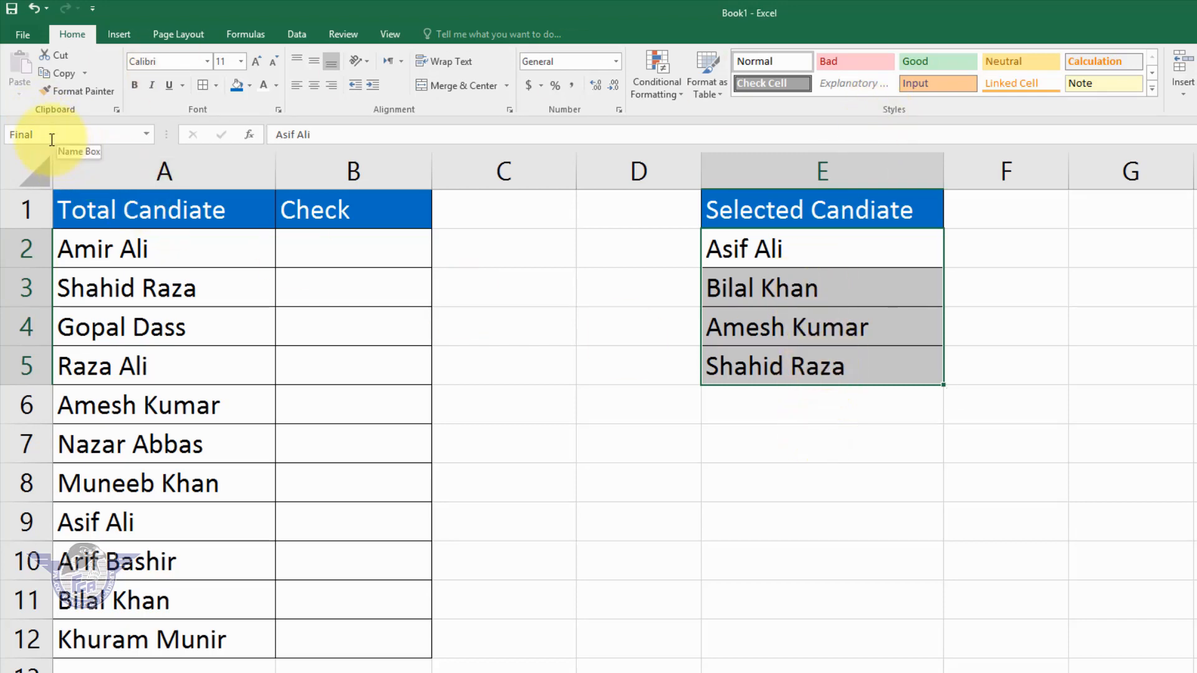
left_click(754, 252)
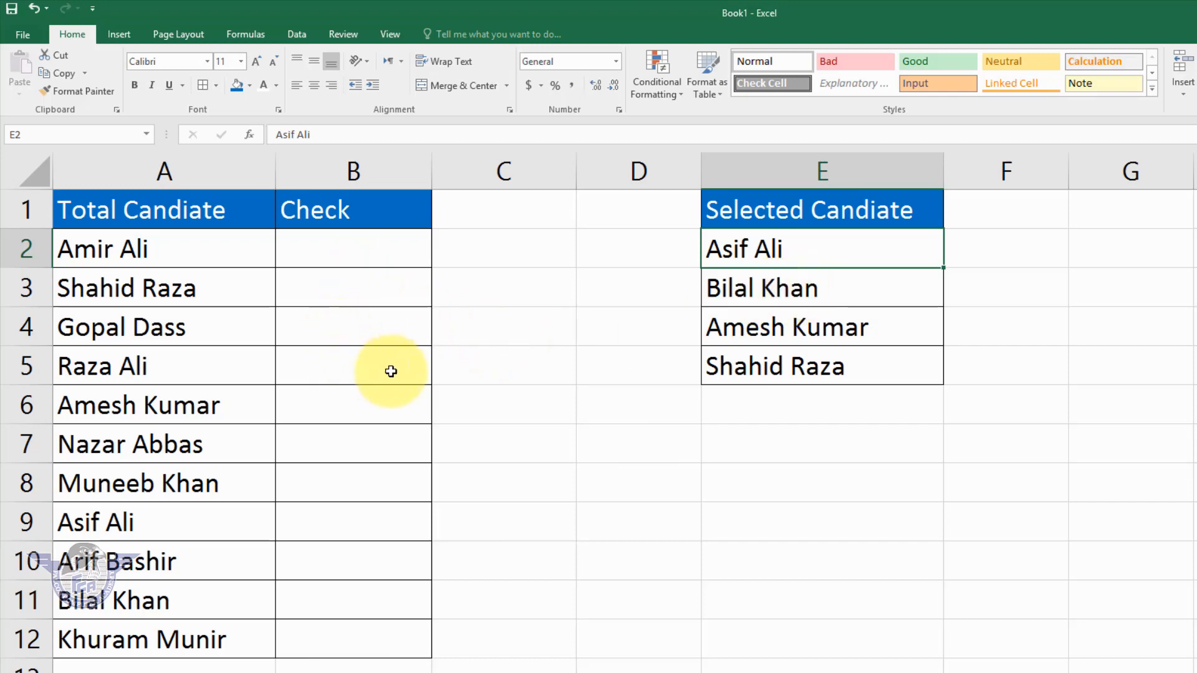
Step: Begin an IF formula in cell B2 with COUNTIF(Final,A2) as its logical test
left_click(362, 251)
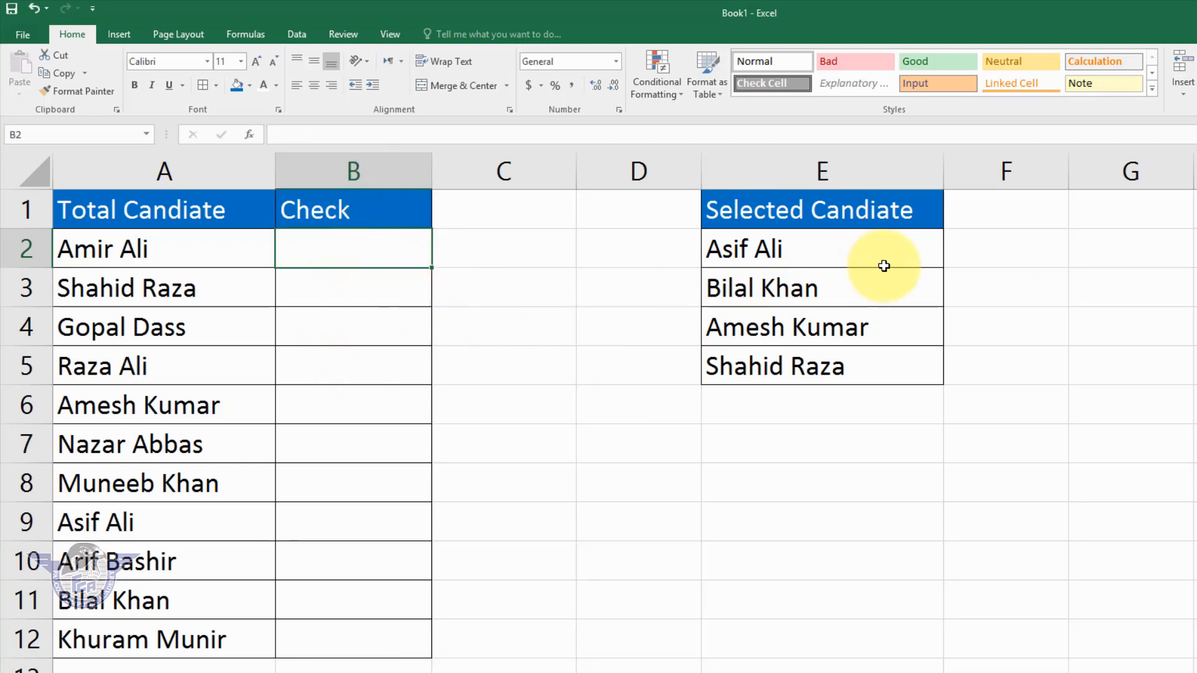
type("=")
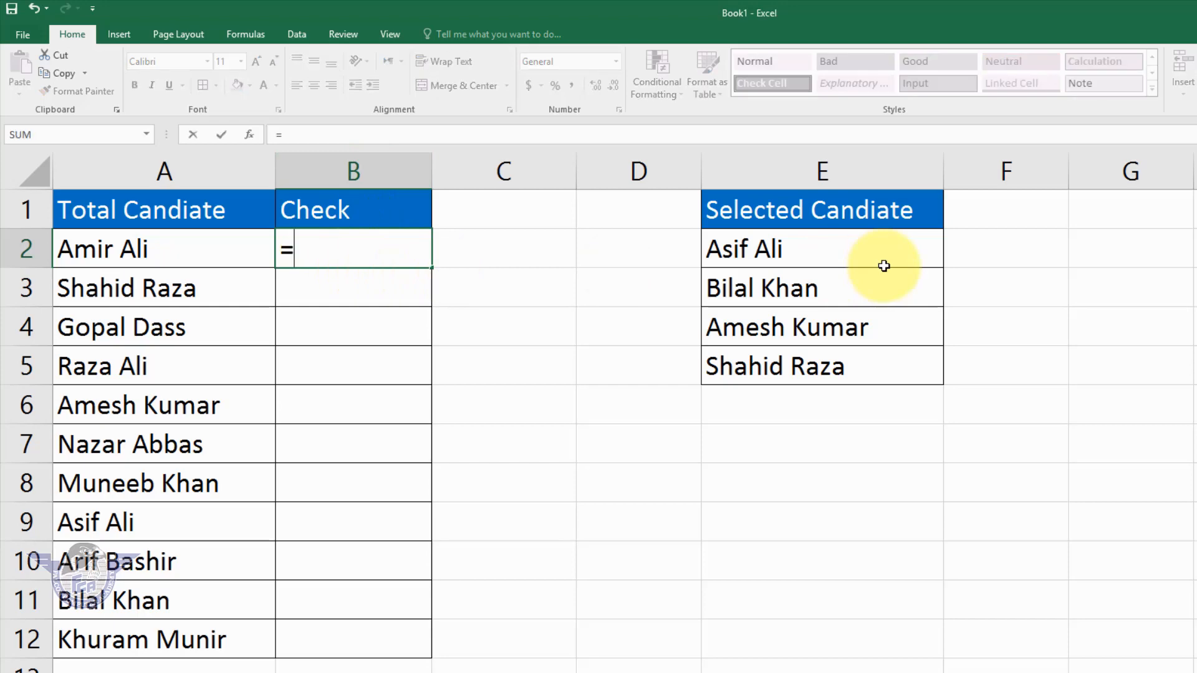
type("if")
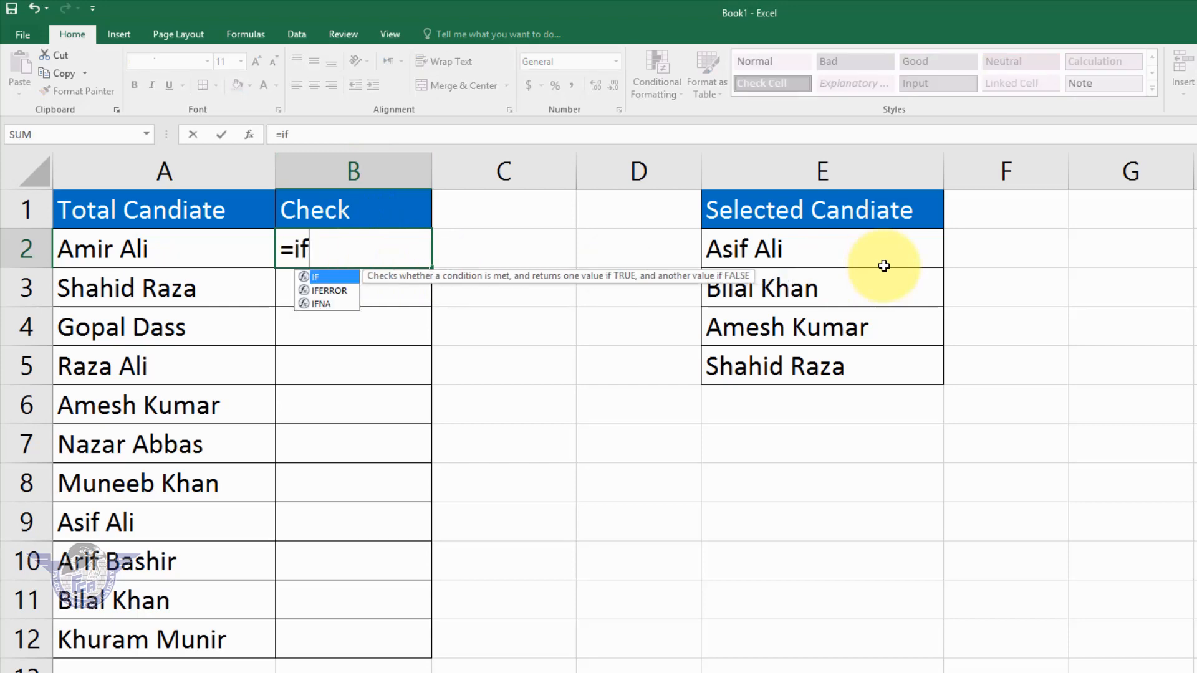
type("(")
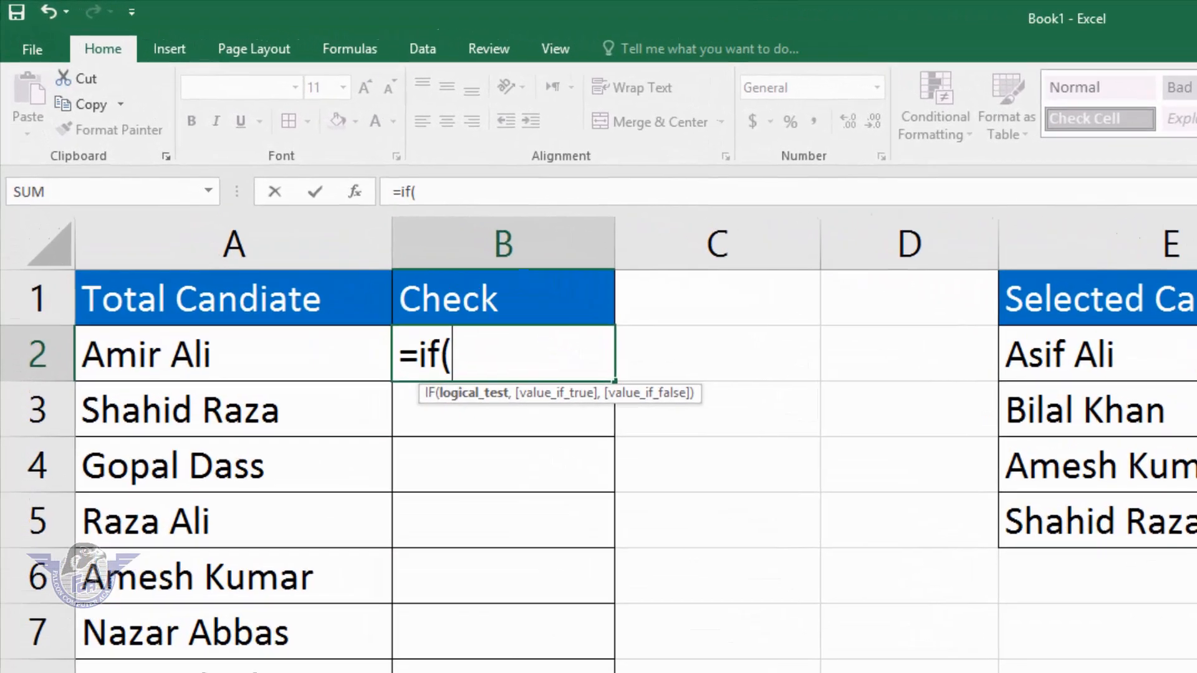
type("countif")
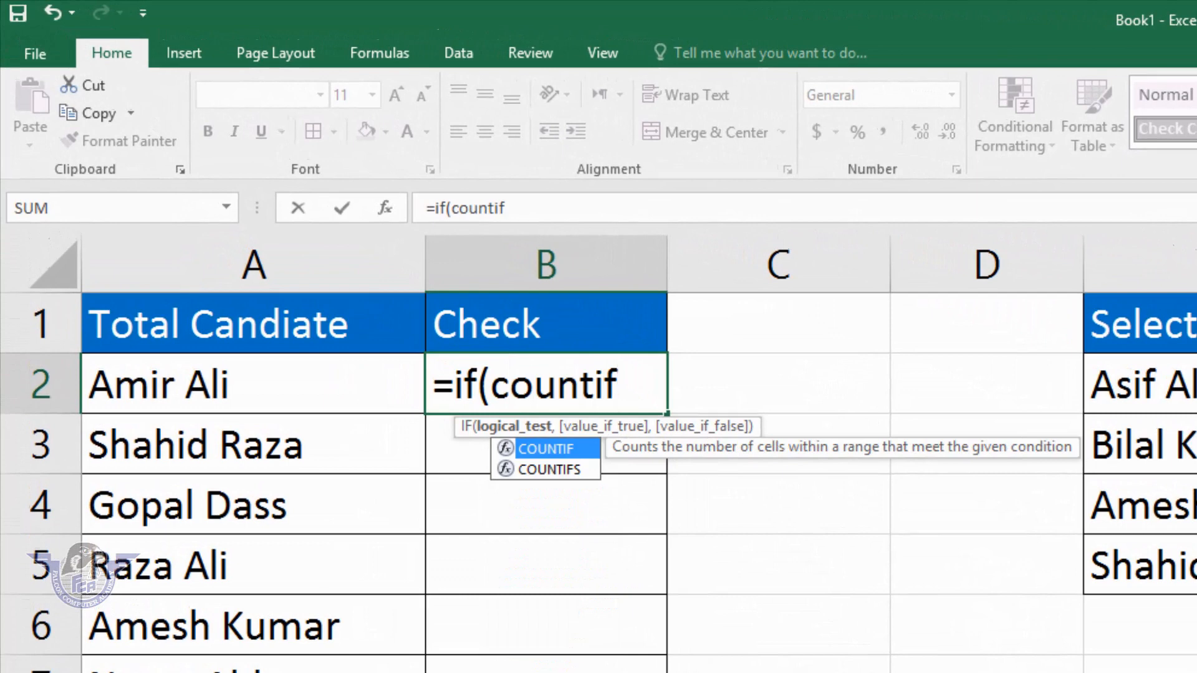
key("Tab")
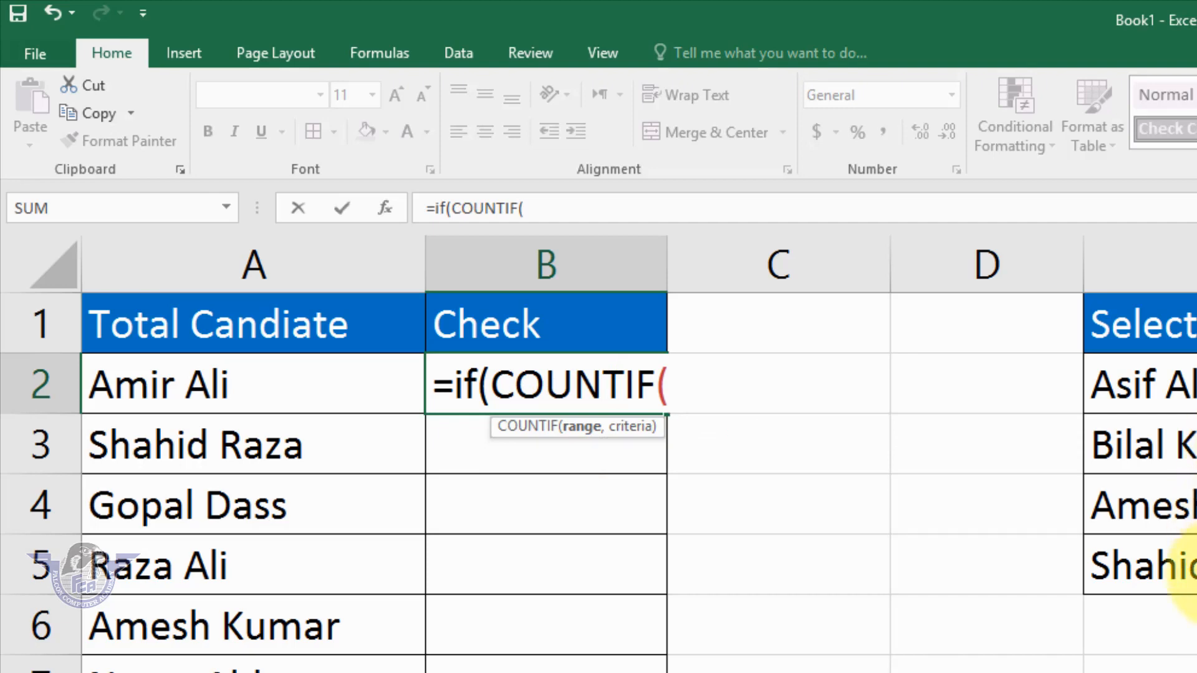
type("final")
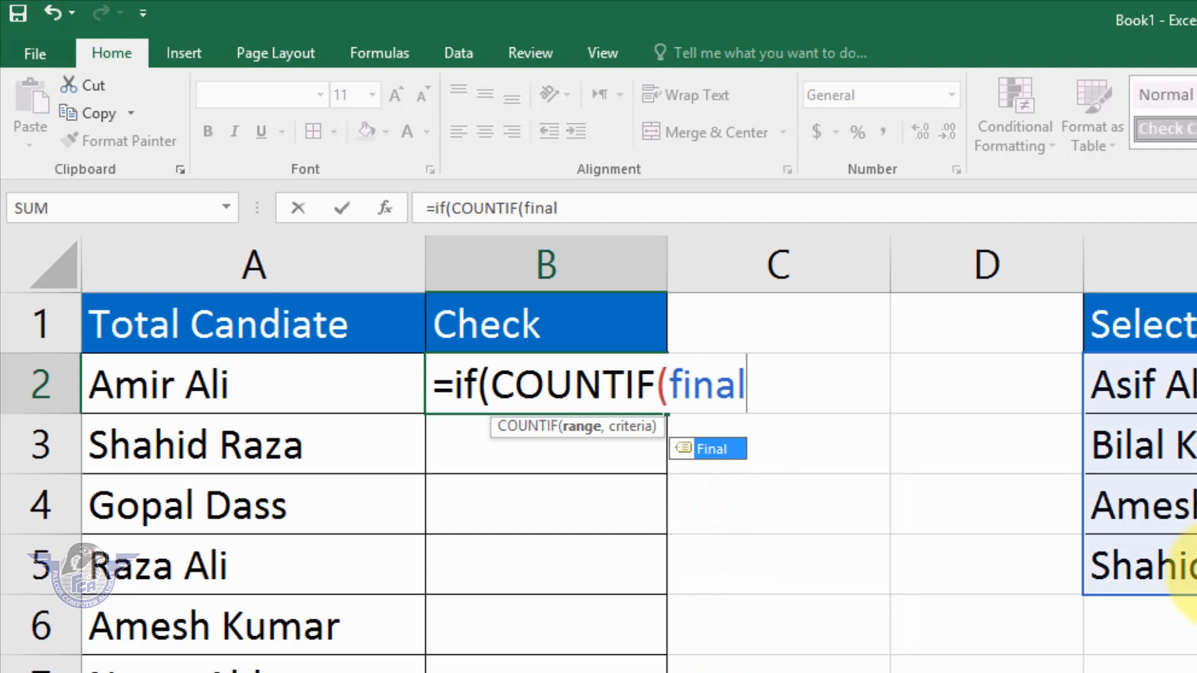
double_click(721, 457)
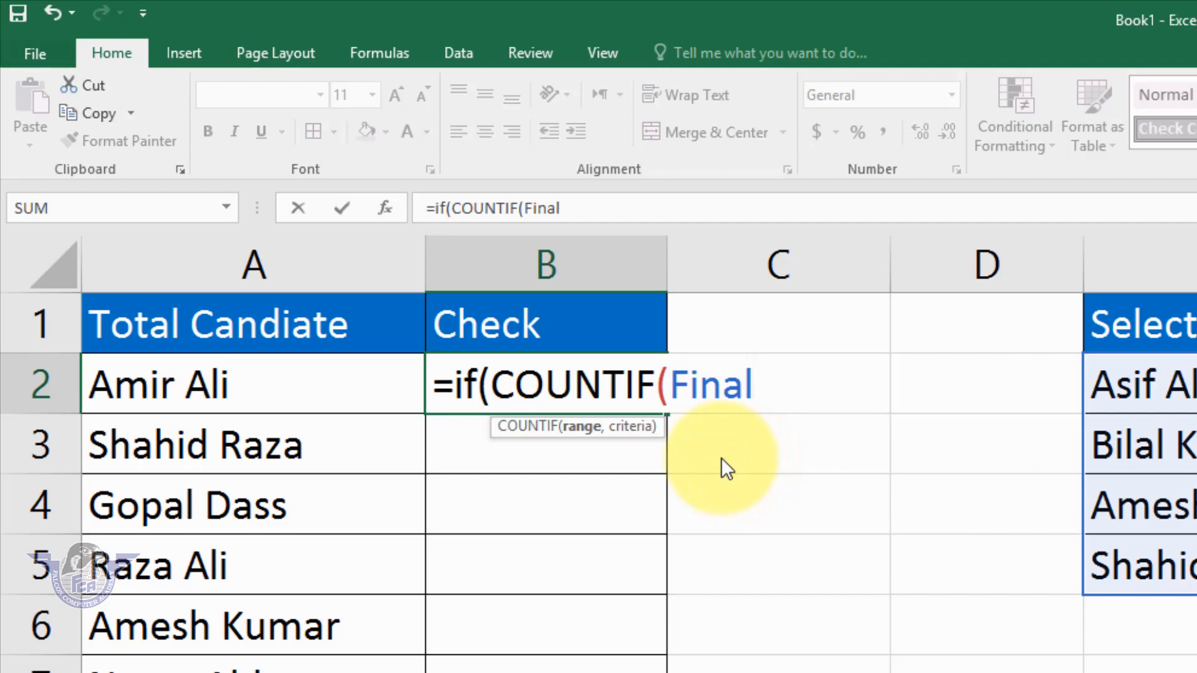
type(",")
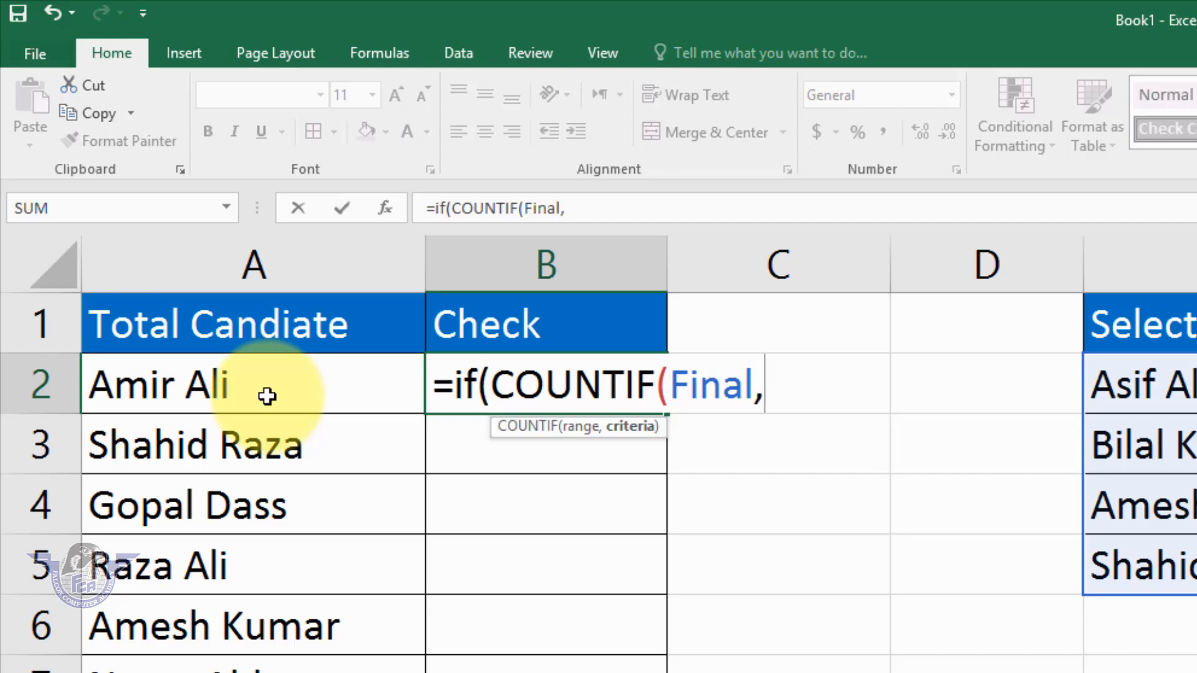
left_click(190, 390)
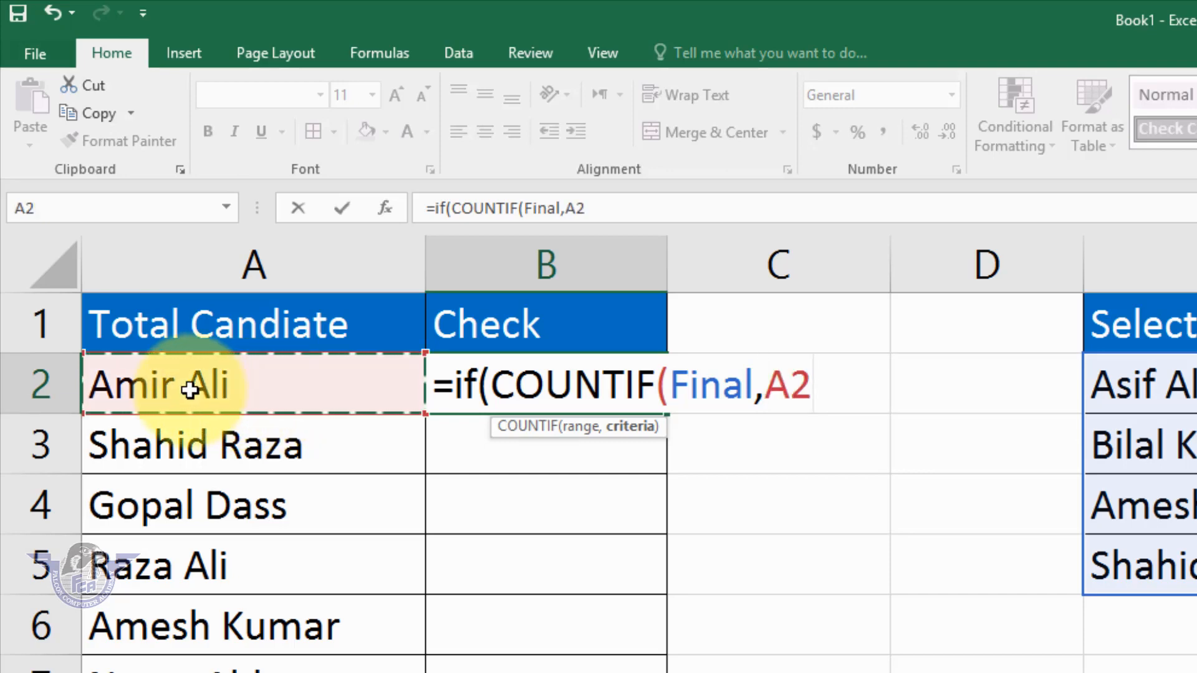
type(")")
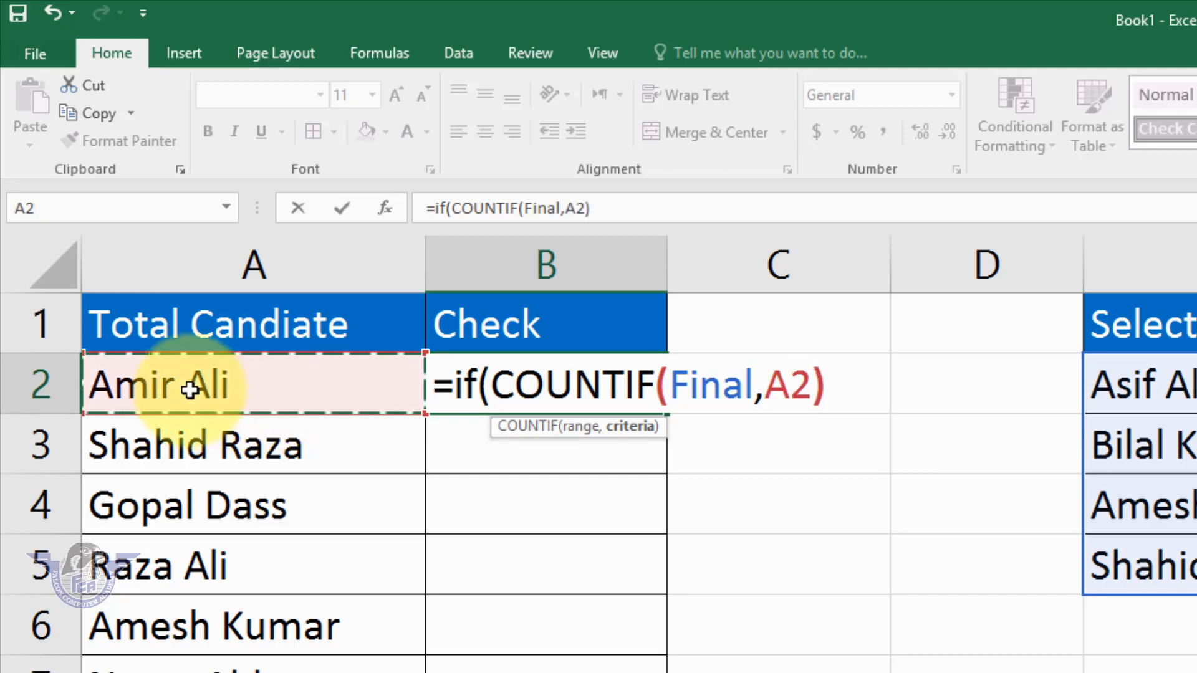
Step: Complete B2's IF formula with "P" as the true value and an empty string "" as the false value
type(",")
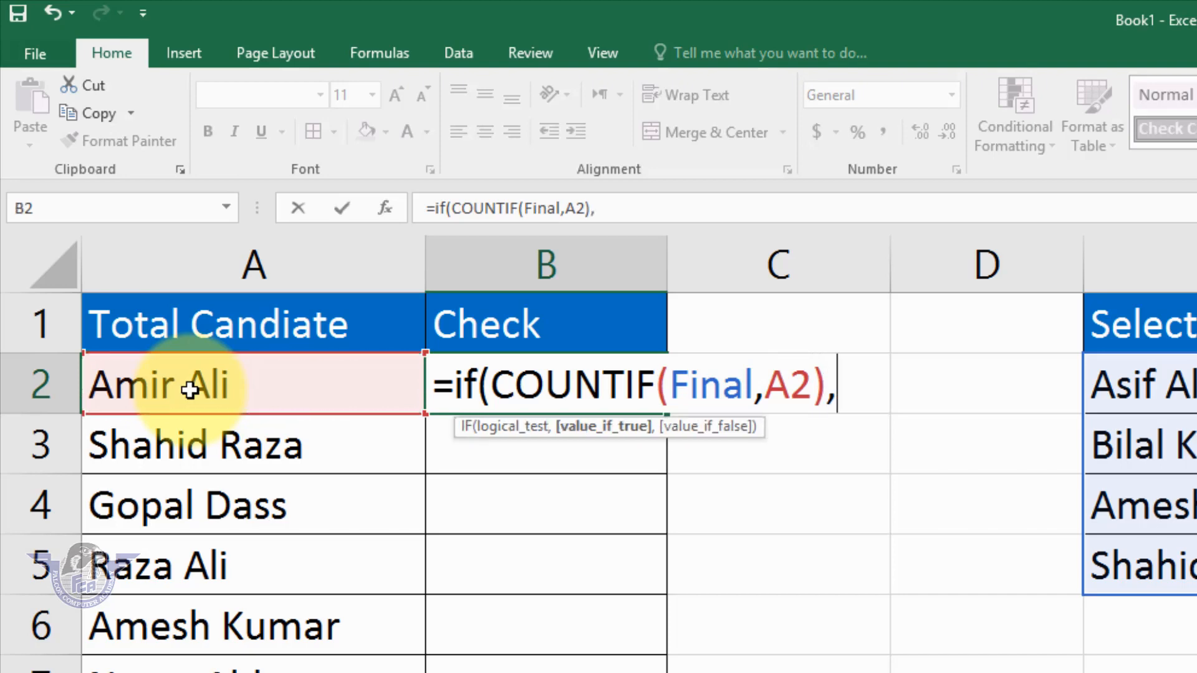
type("\"P")
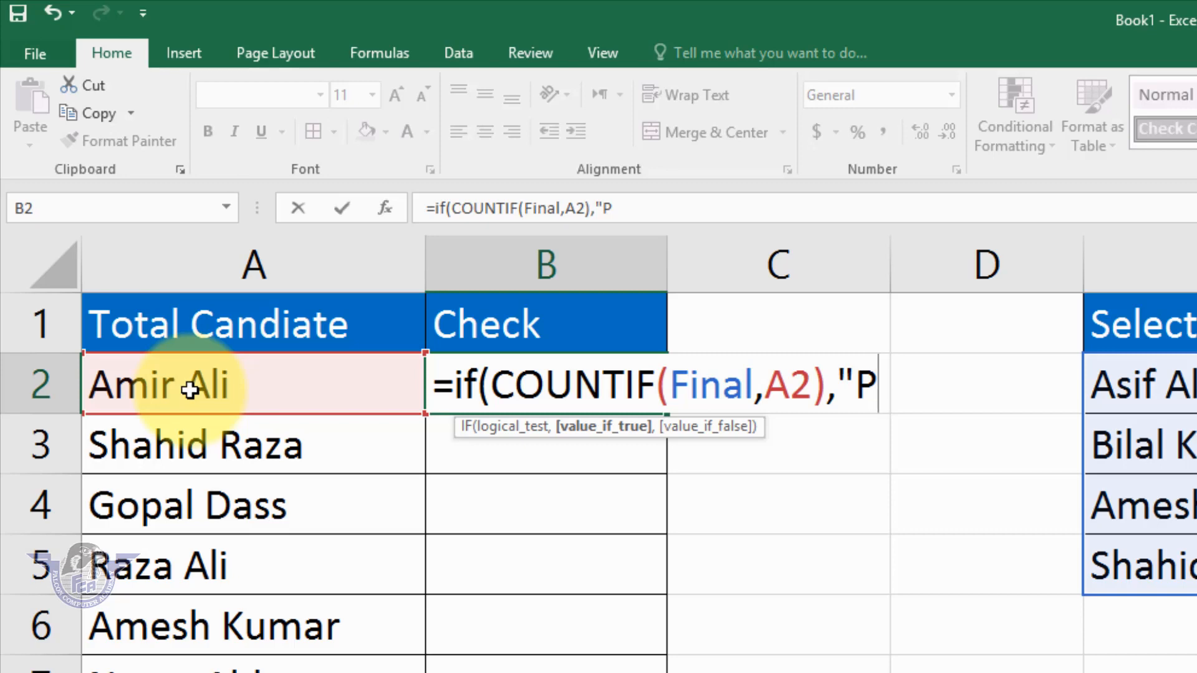
type("\",\"")
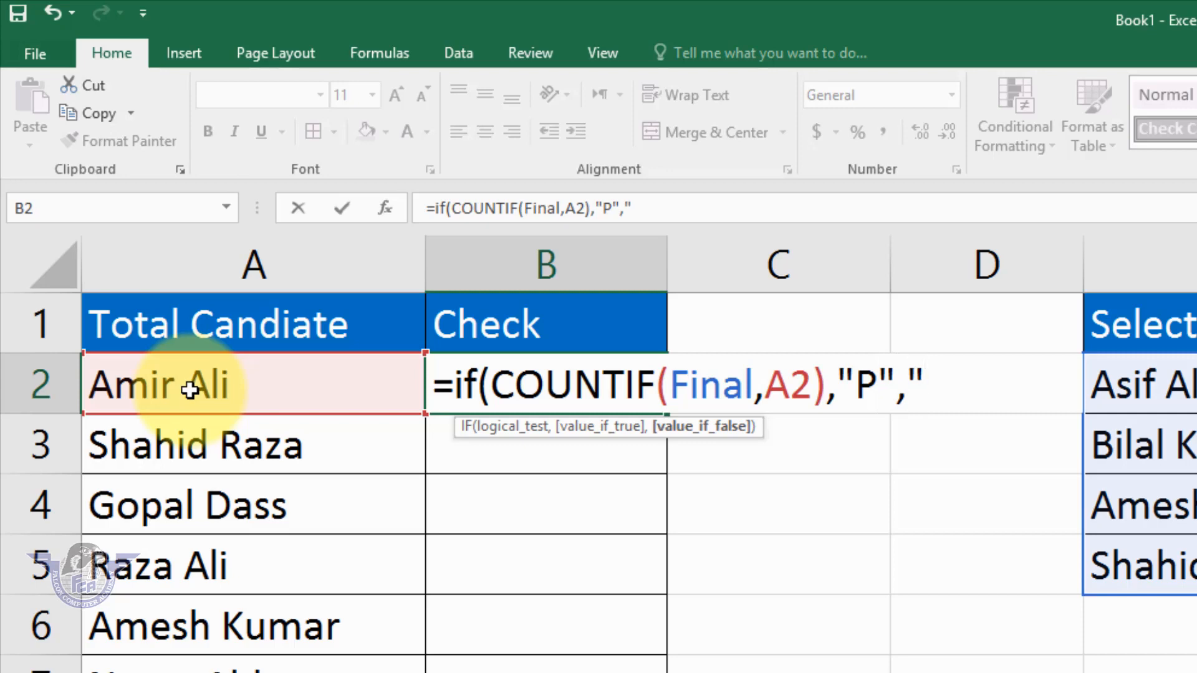
type("\"")
type(")")
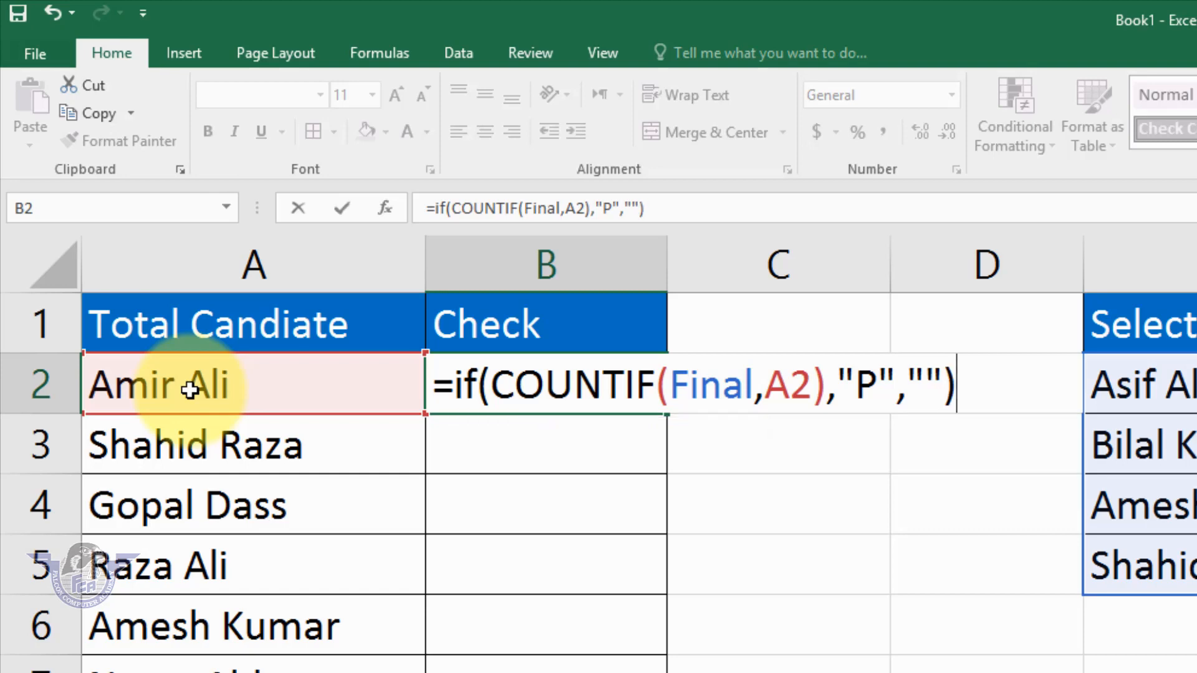
key("Return")
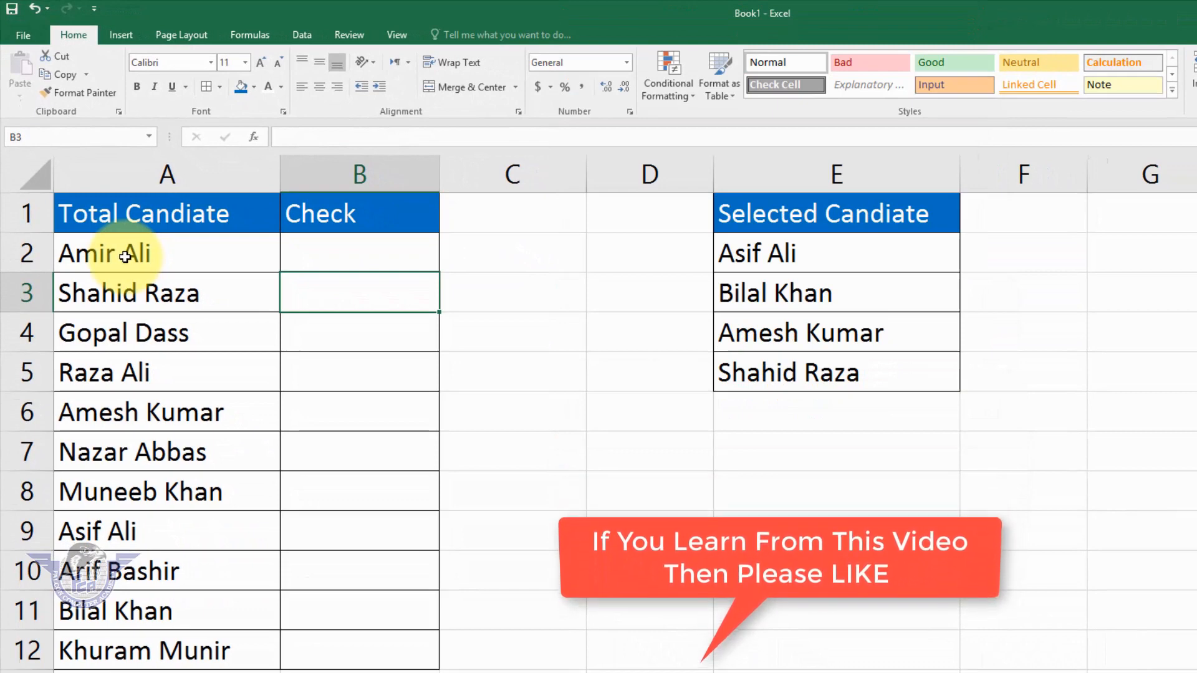
key("Up")
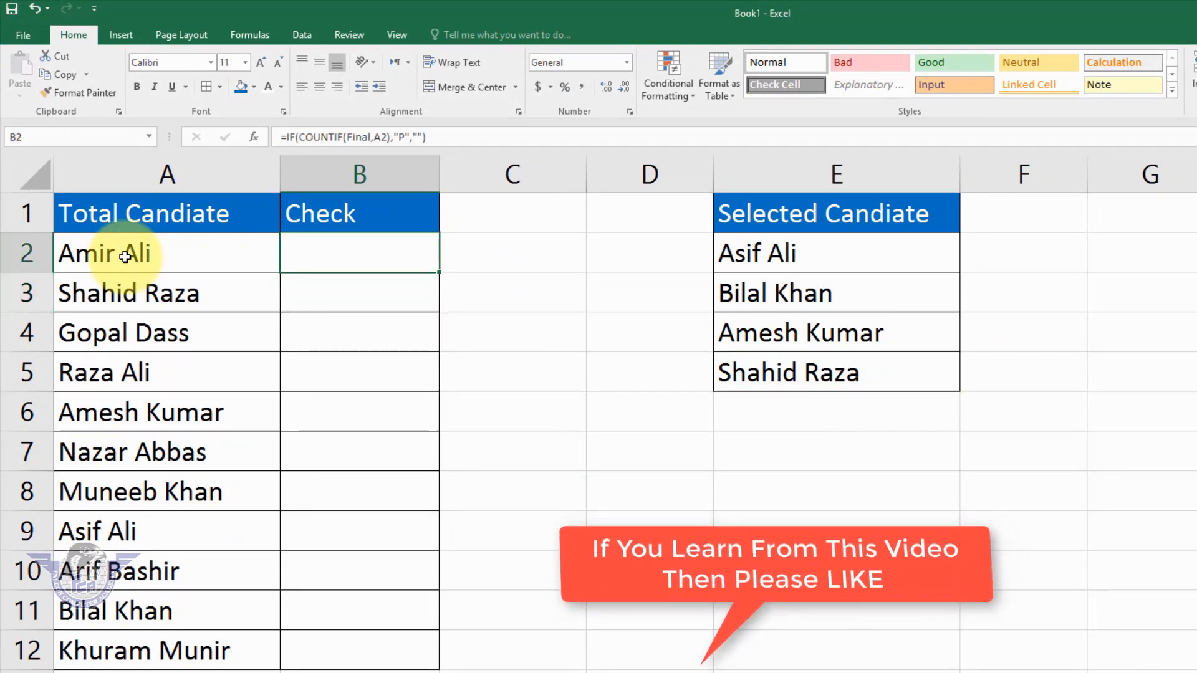
key("F2")
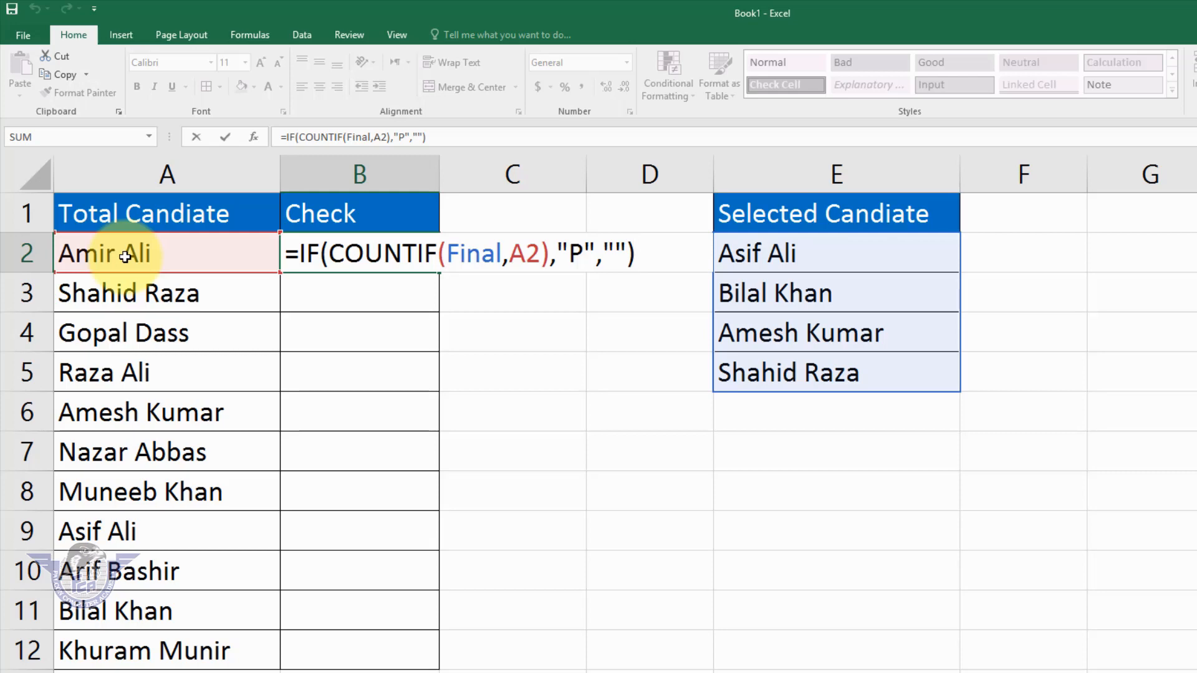
key("Return")
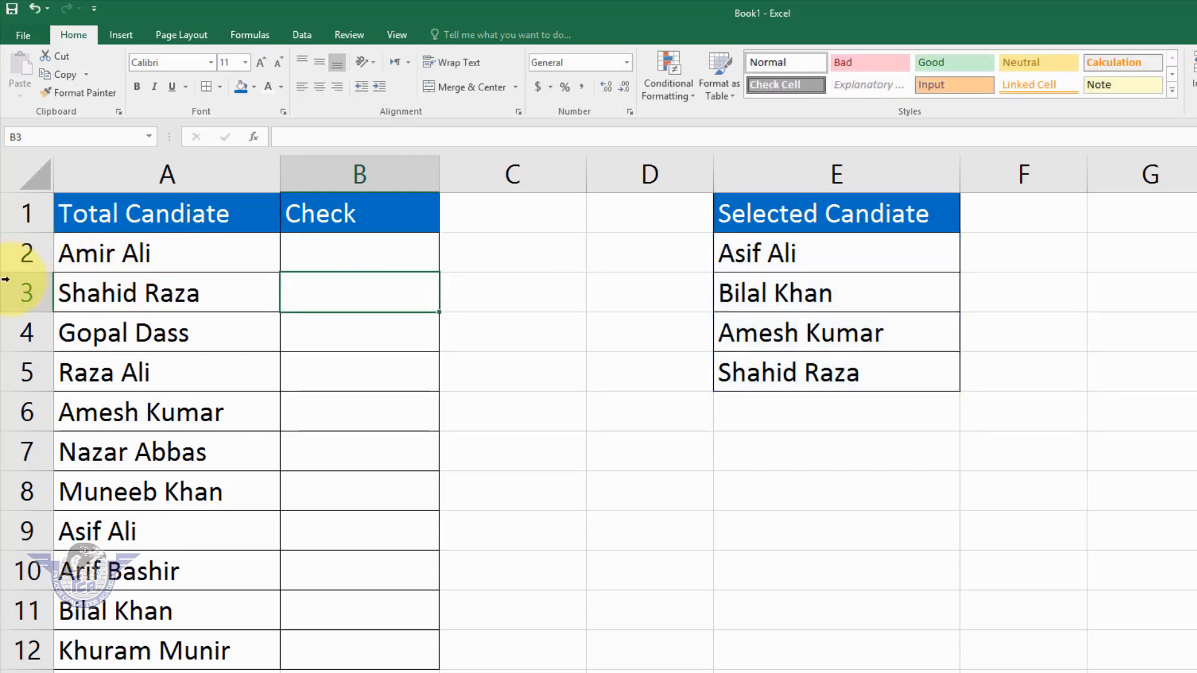
Step: Set the font of cell B2 to Wingdings 2
left_click(348, 258)
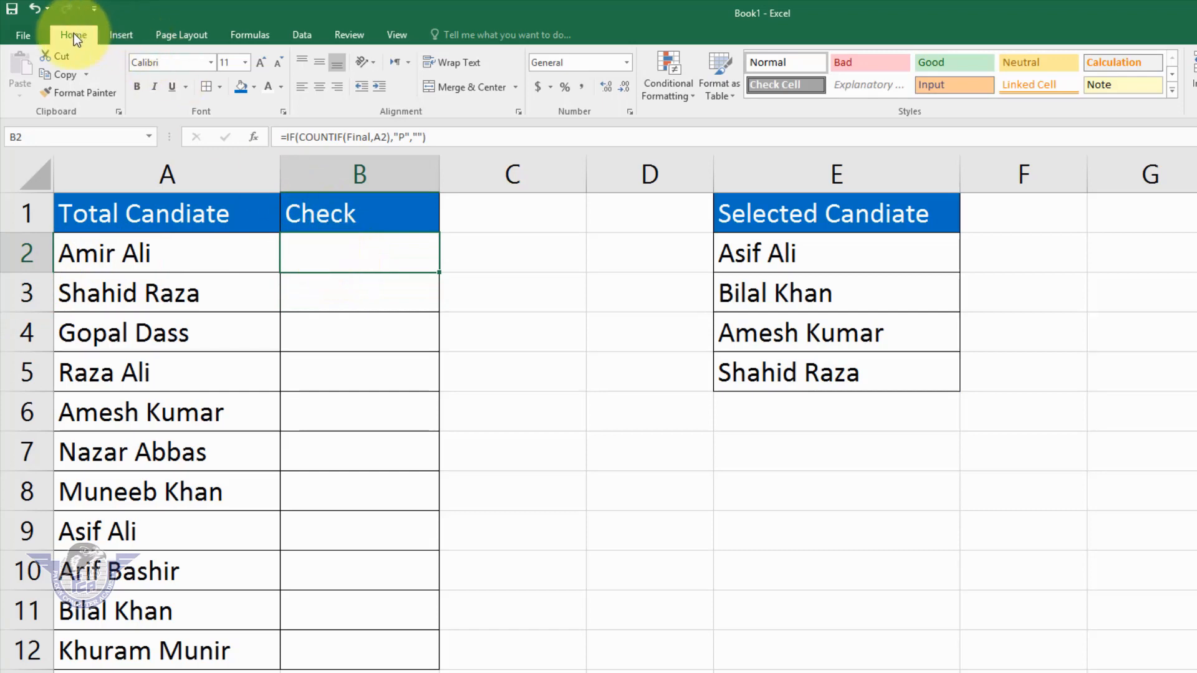
left_click(212, 63)
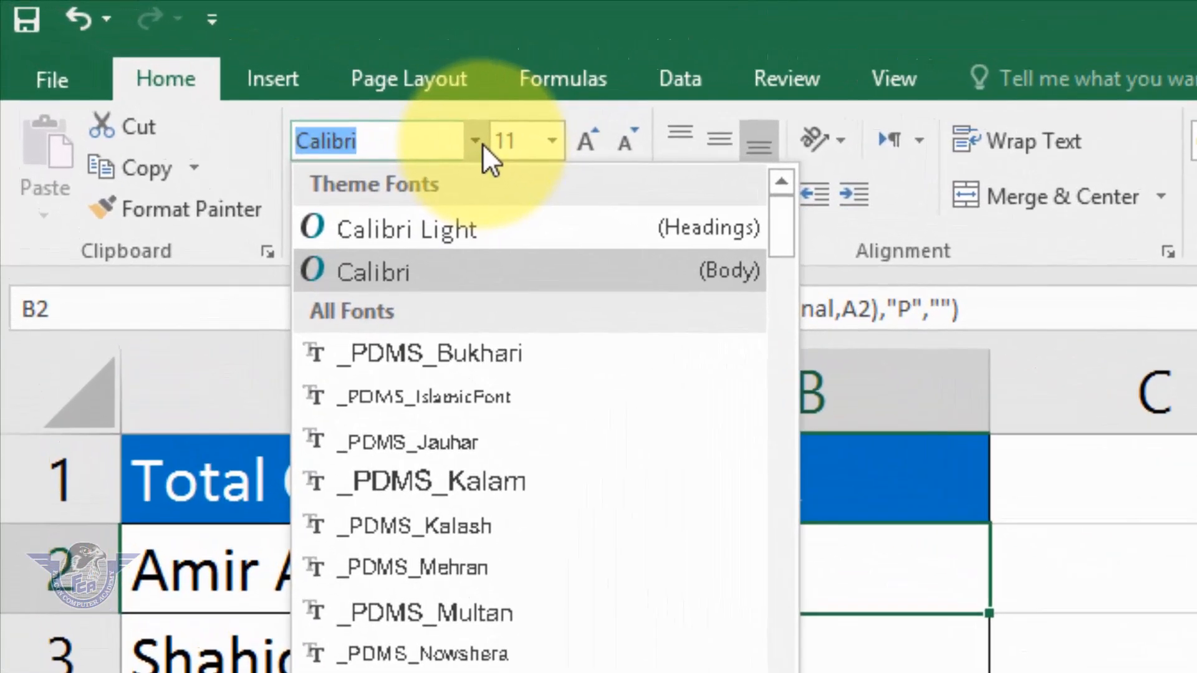
type("Wingdings")
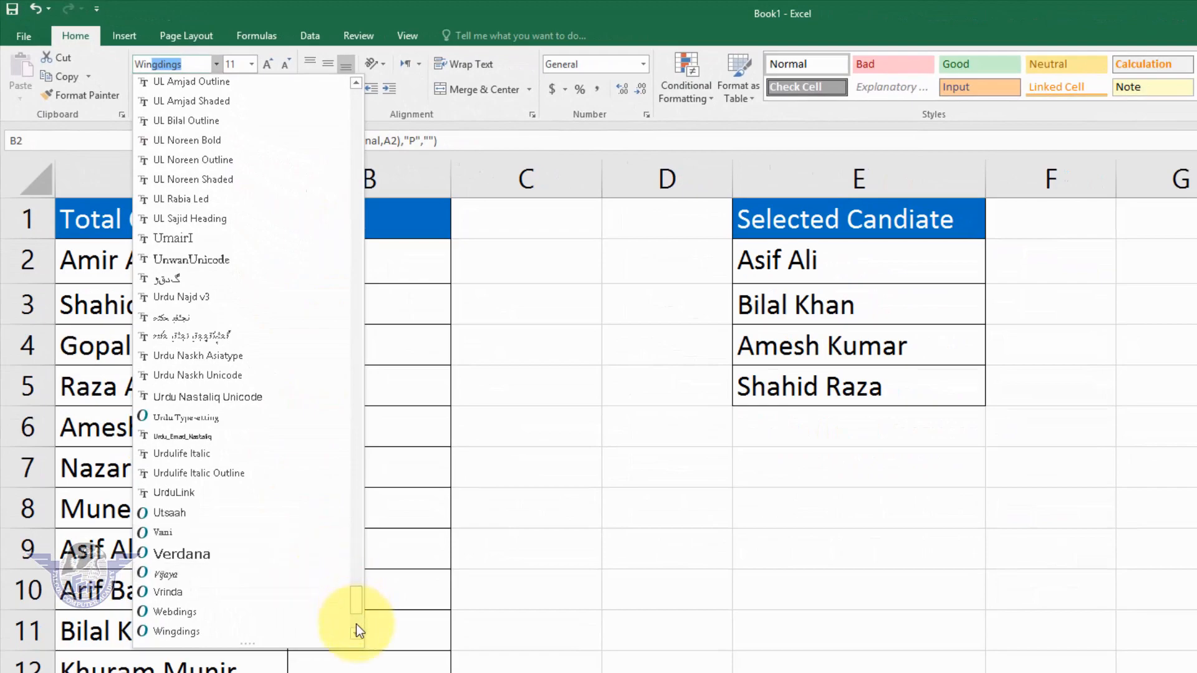
left_click(356, 631)
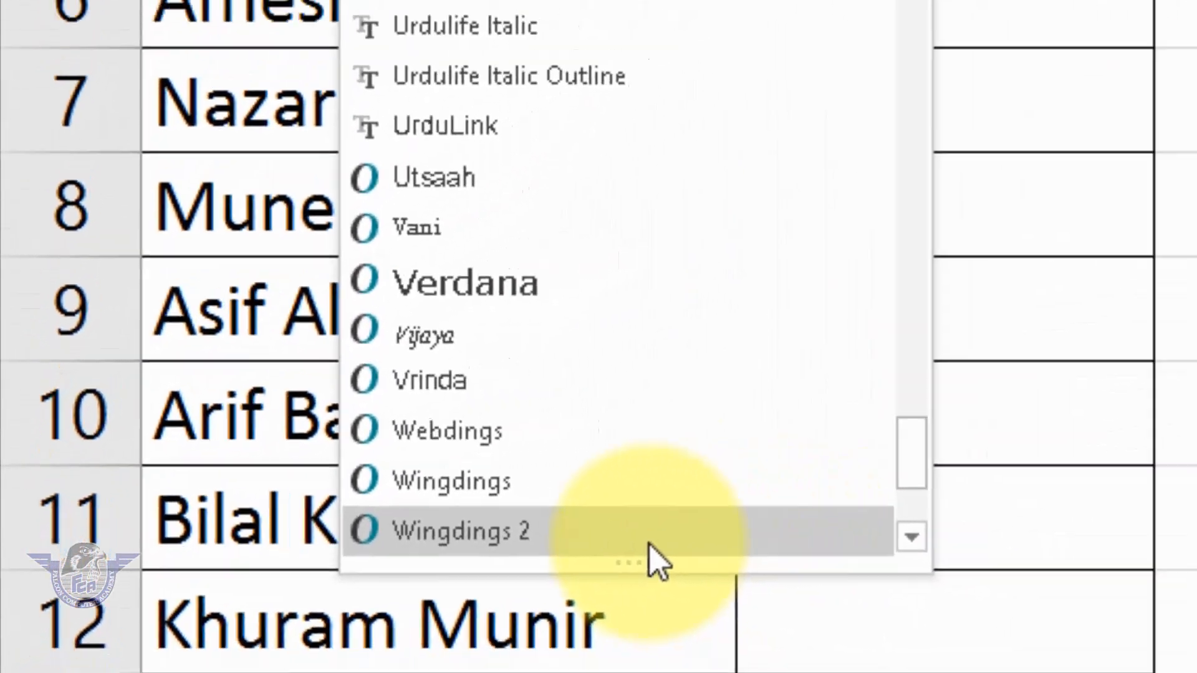
left_click(247, 637)
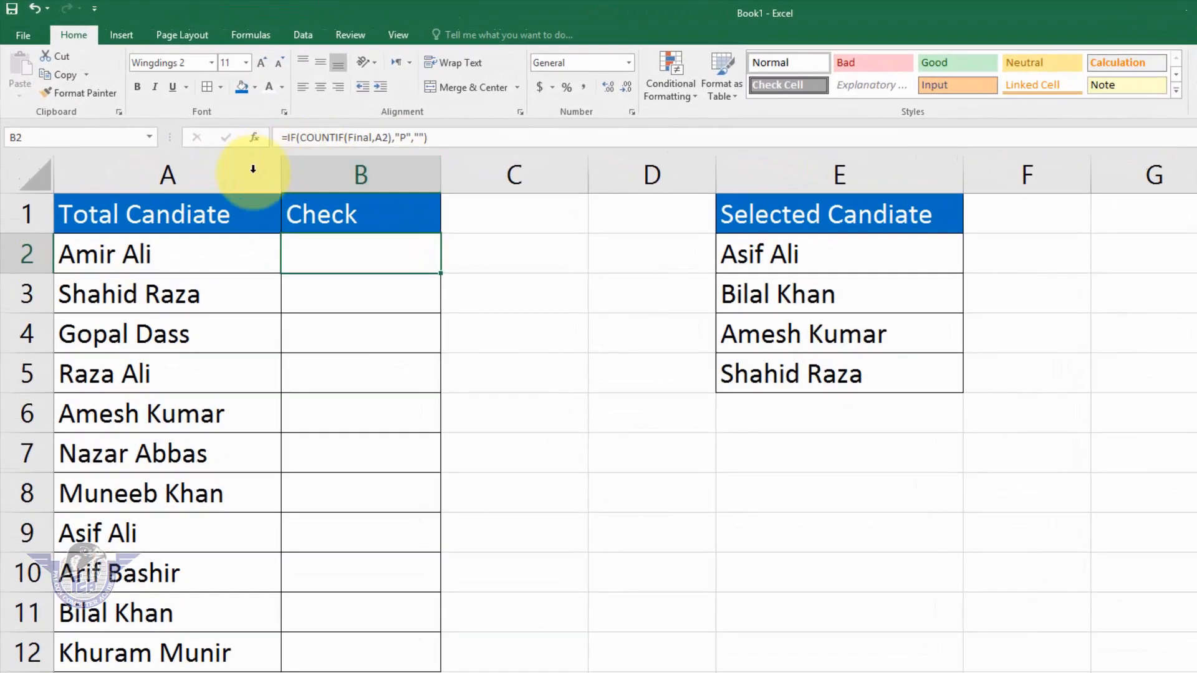
left_click(210, 62)
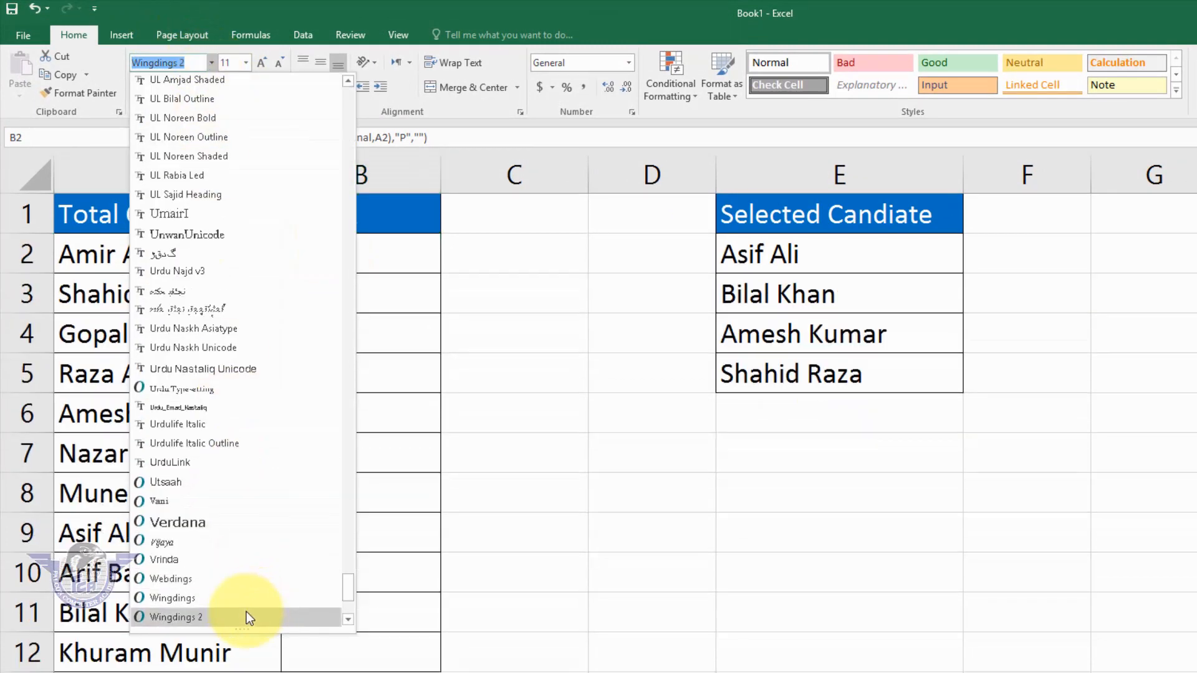
Step: Apply the Wingdings 2 font to cell B2 and fill its formula down the Check column through B12
left_click(244, 616)
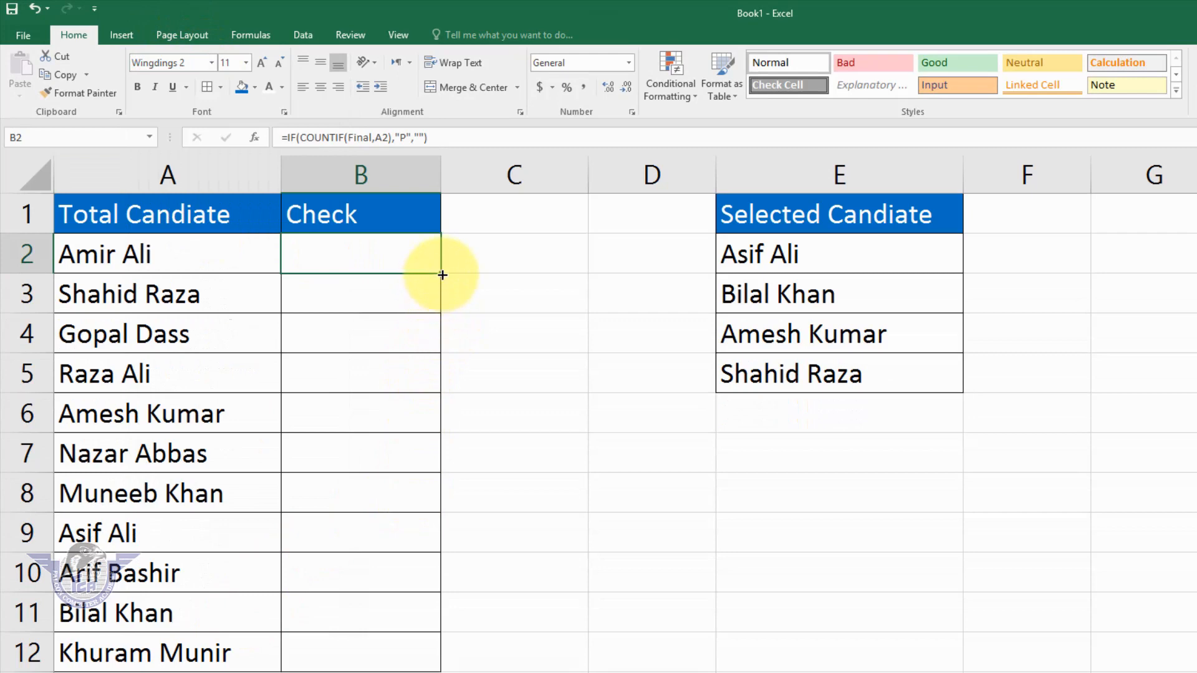
left_click_drag(442, 274, 454, 665)
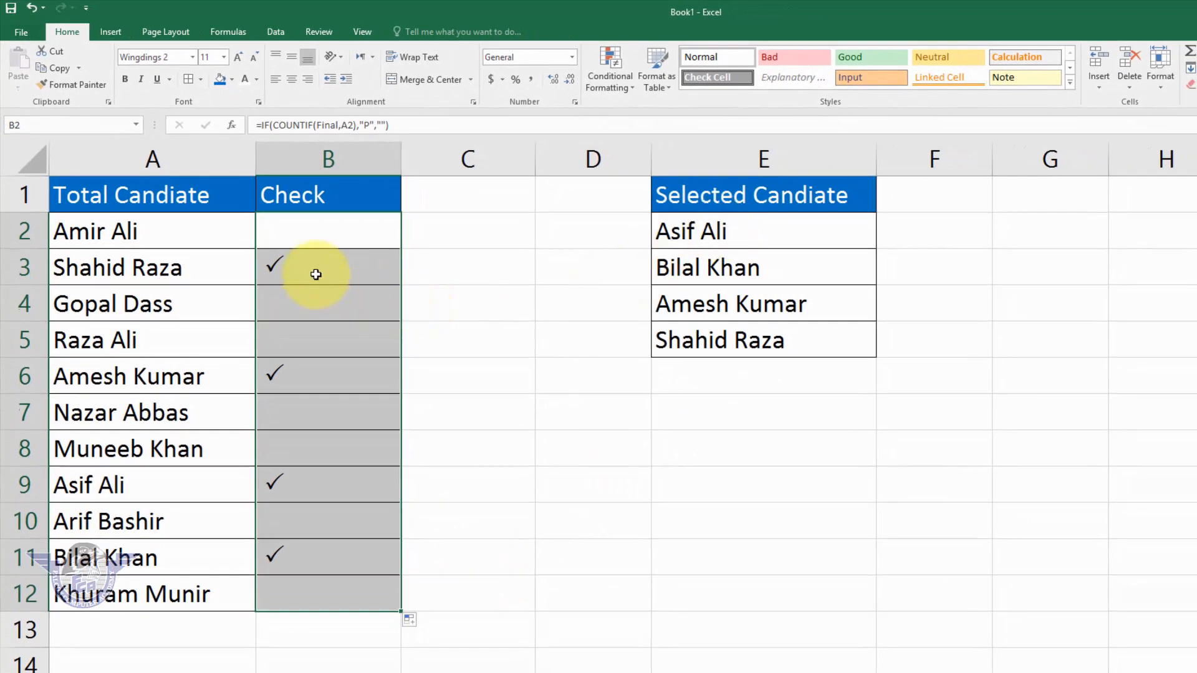
left_click(314, 274)
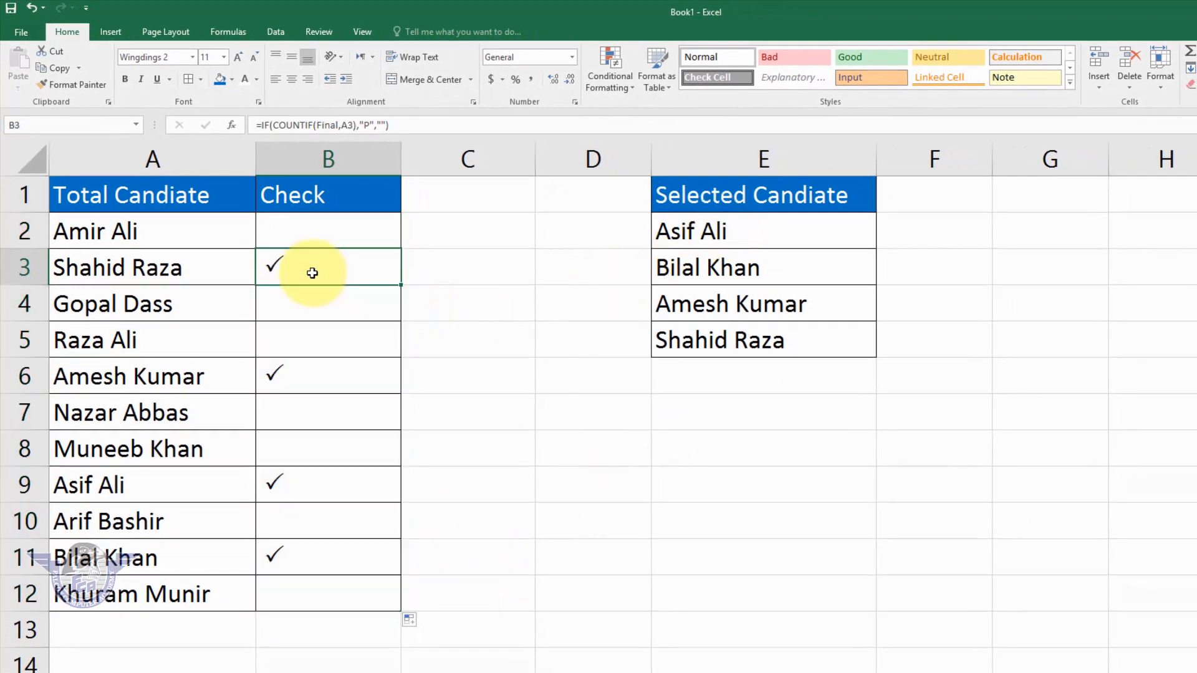
Step: Replace the selected candidate in cell E2 with the full name of the candidate listed in A2
left_click(728, 238)
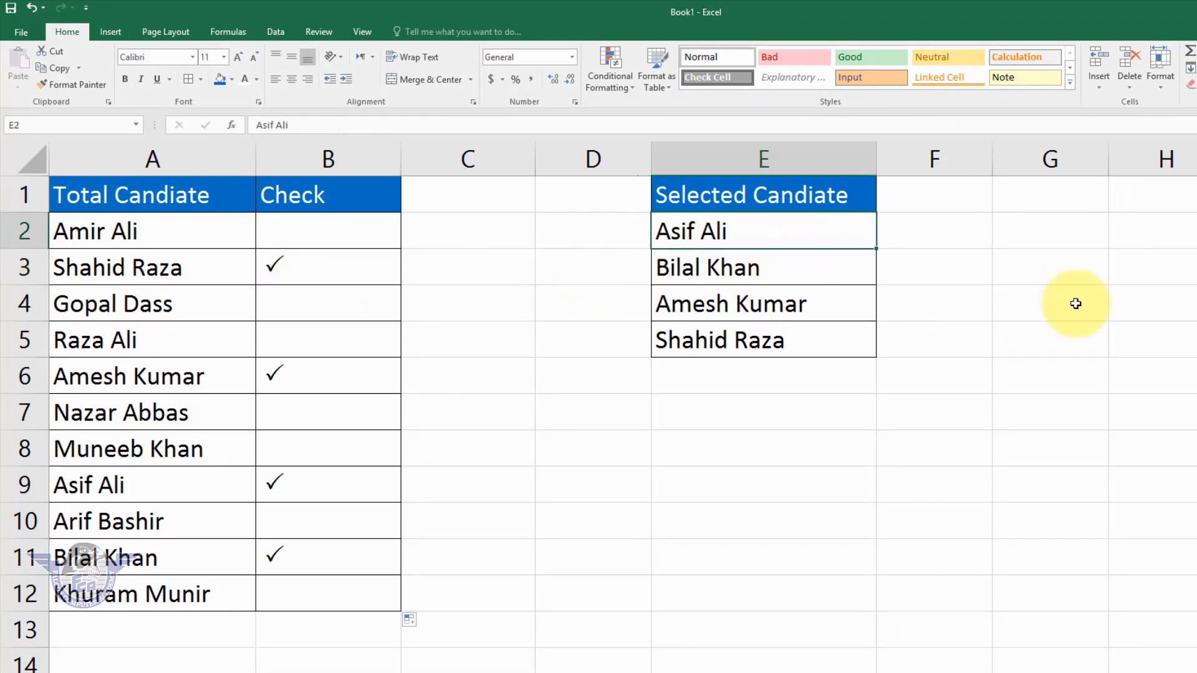
type("Amir Ali")
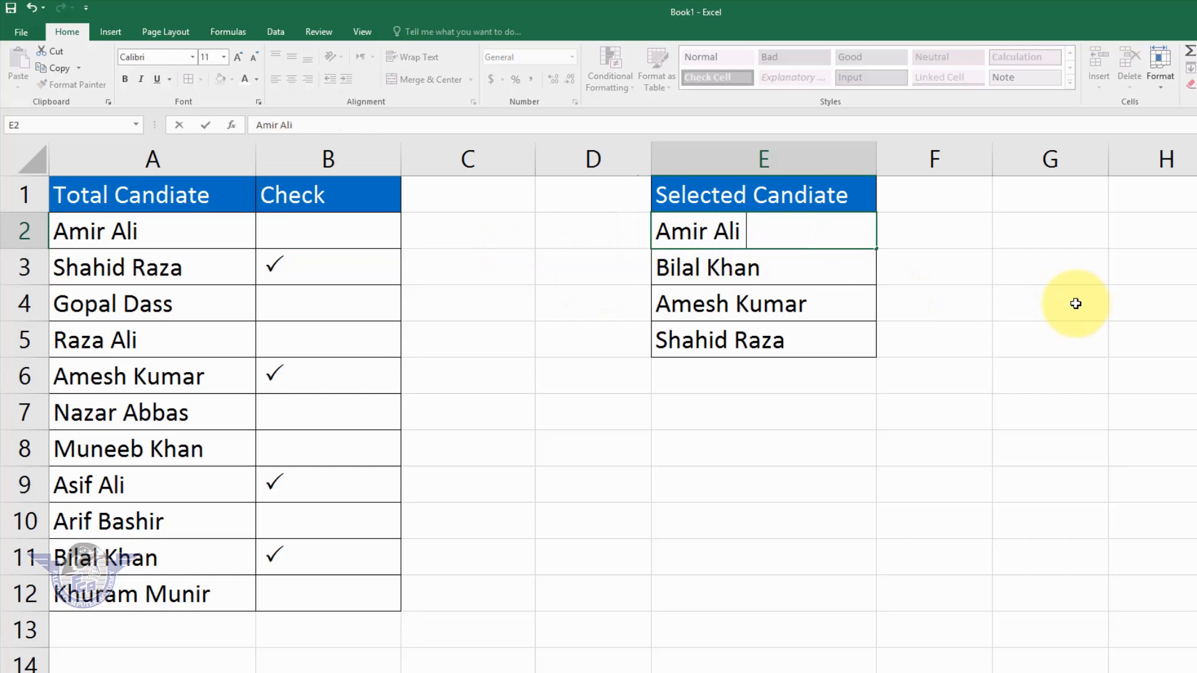
key("Return")
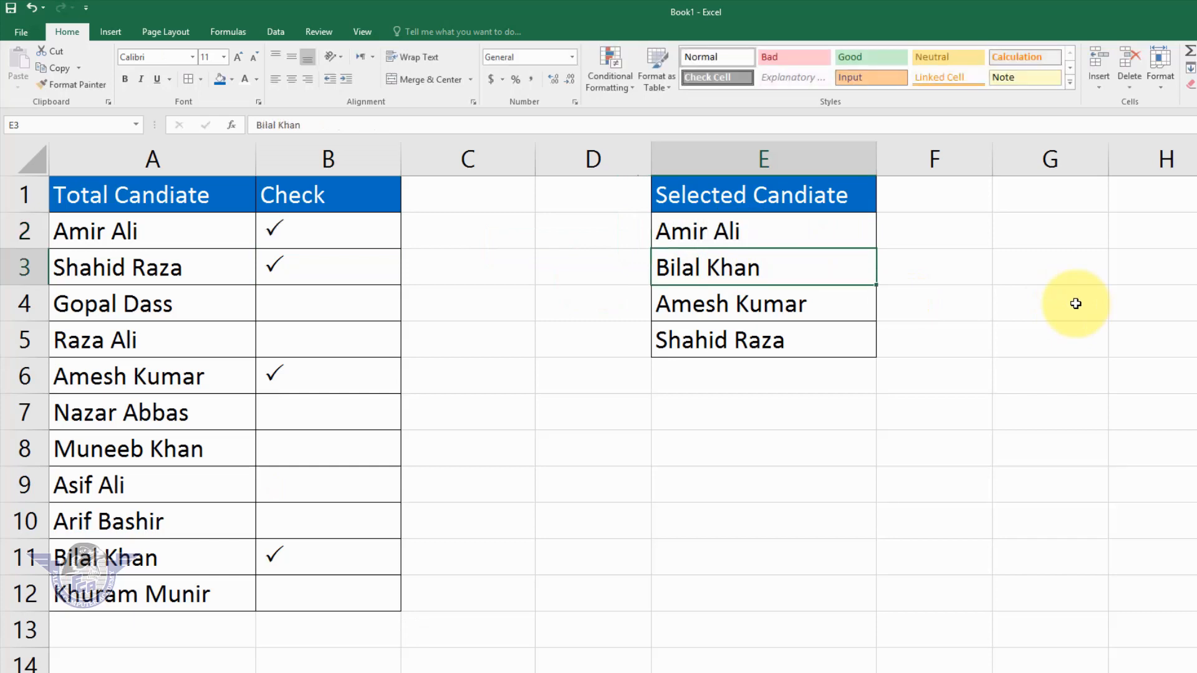